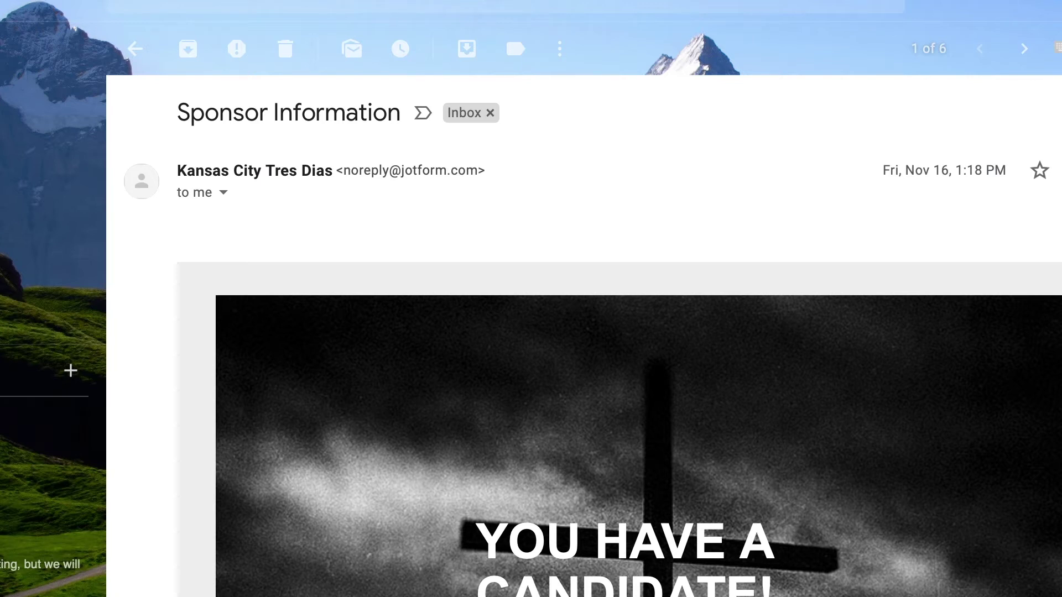
{"action": "scroll", "coordinate": [639, 336], "scroll_direction": "down", "scroll_amount": 10}
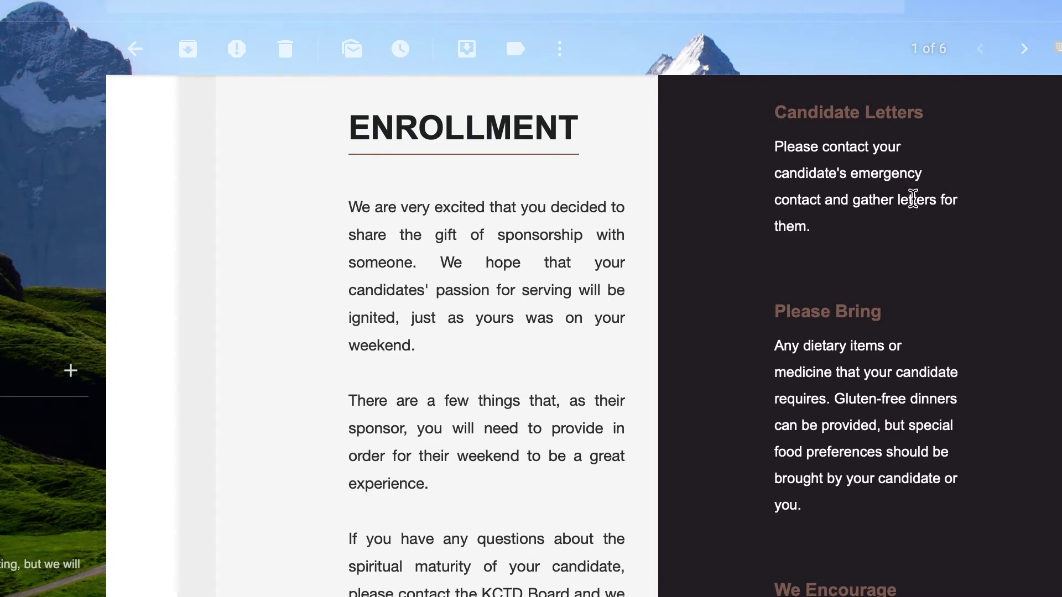
{"action": "scroll", "coordinate": [903, 386], "scroll_direction": "down", "scroll_amount": 2}
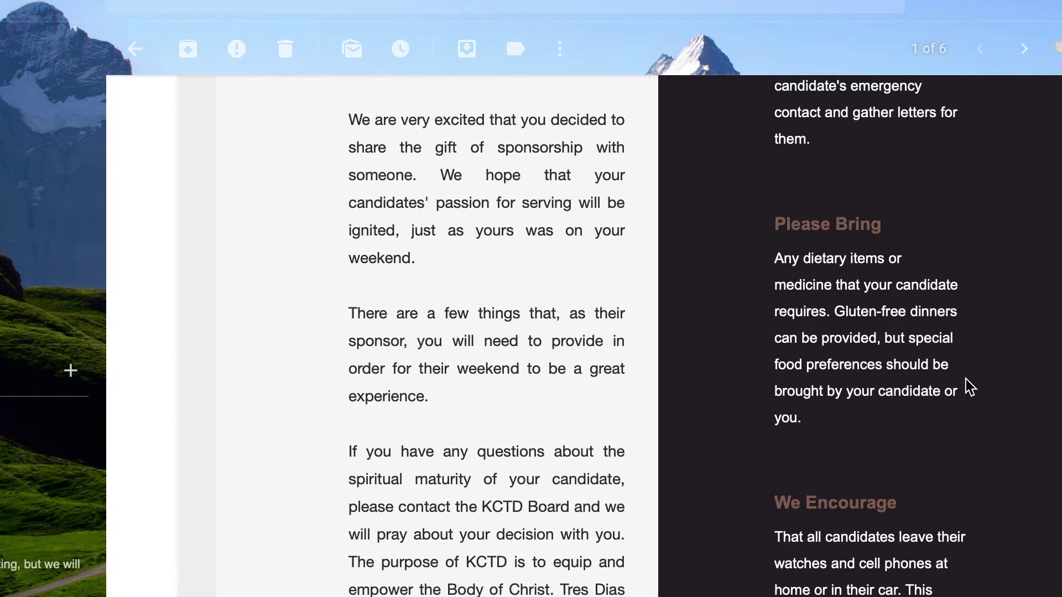
{"action": "scroll", "coordinate": [970, 387], "scroll_direction": "down", "scroll_amount": 4}
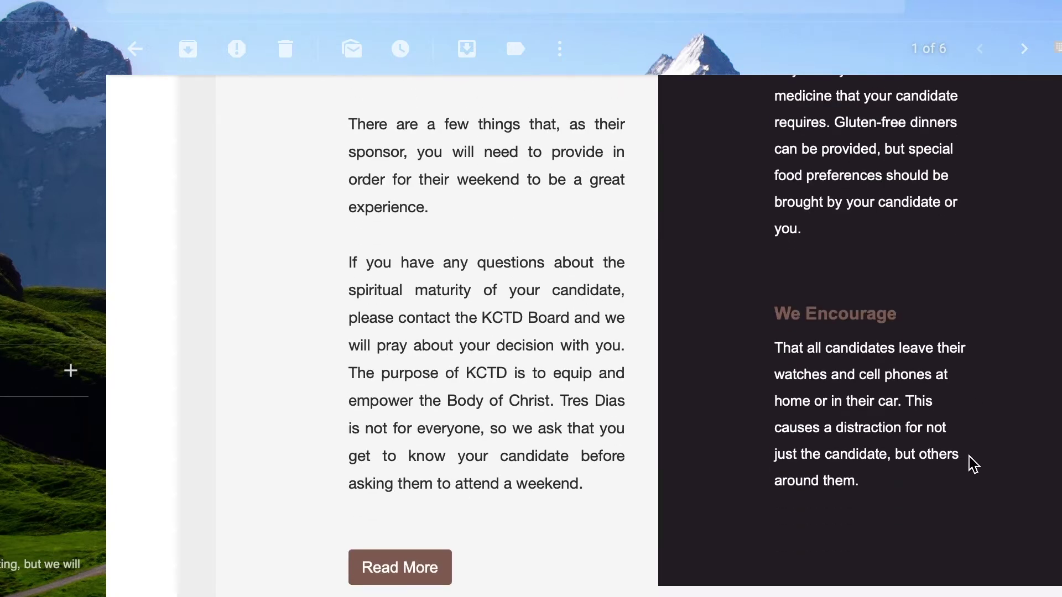
{"action": "scroll", "coordinate": [504, 474], "scroll_direction": "up", "scroll_amount": 9}
{"action": "scroll", "coordinate": [509, 483], "scroll_direction": "down", "scroll_amount": 10}
{"action": "scroll", "coordinate": [509, 482], "scroll_direction": "down", "scroll_amount": 10}
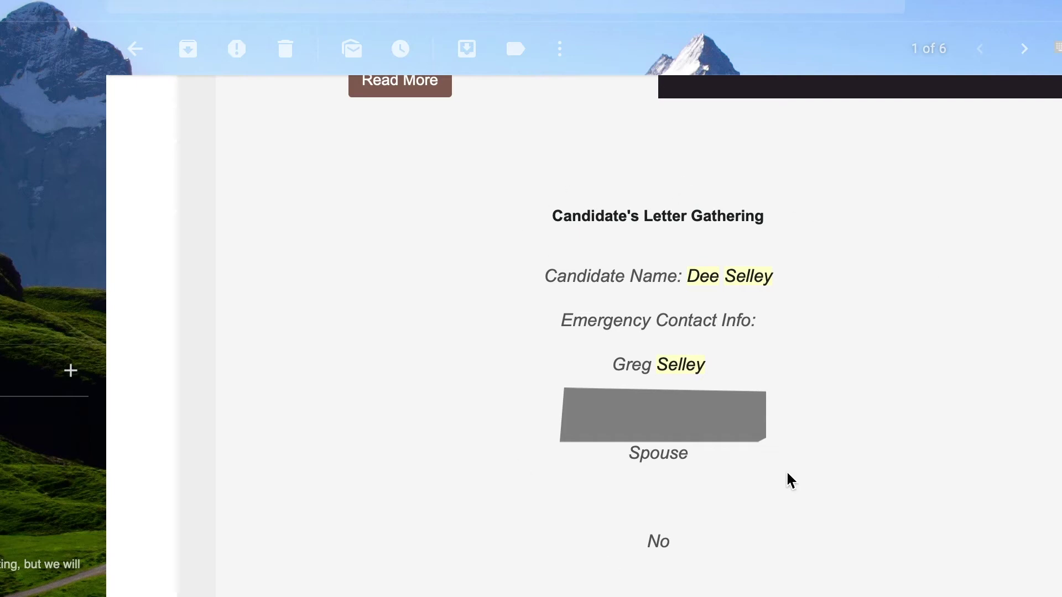
{"action": "scroll", "coordinate": [910, 446], "scroll_direction": "down", "scroll_amount": 15}
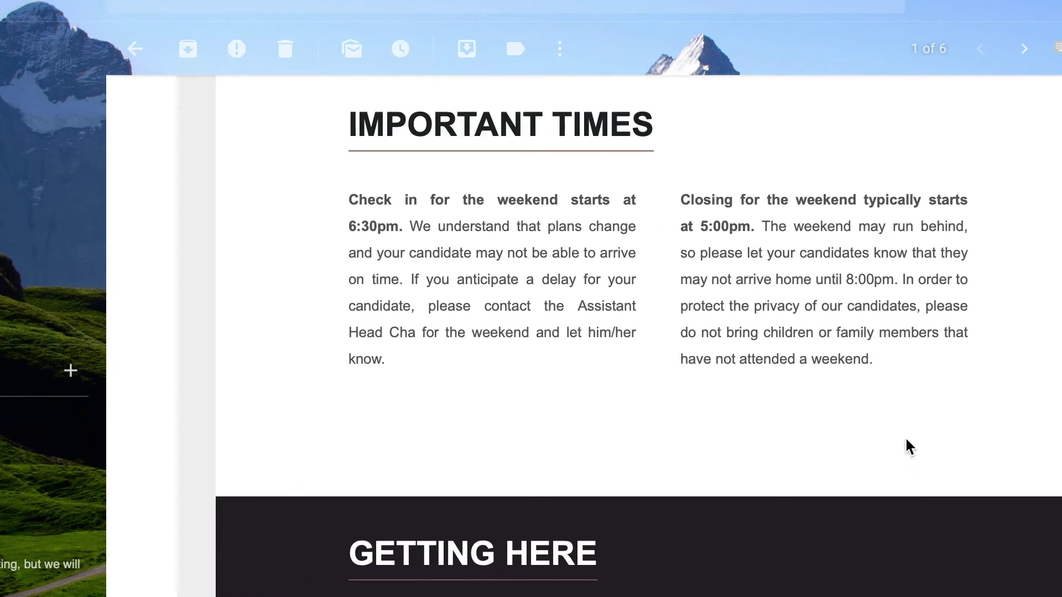
{"action": "scroll", "coordinate": [910, 447], "scroll_direction": "down", "scroll_amount": 10}
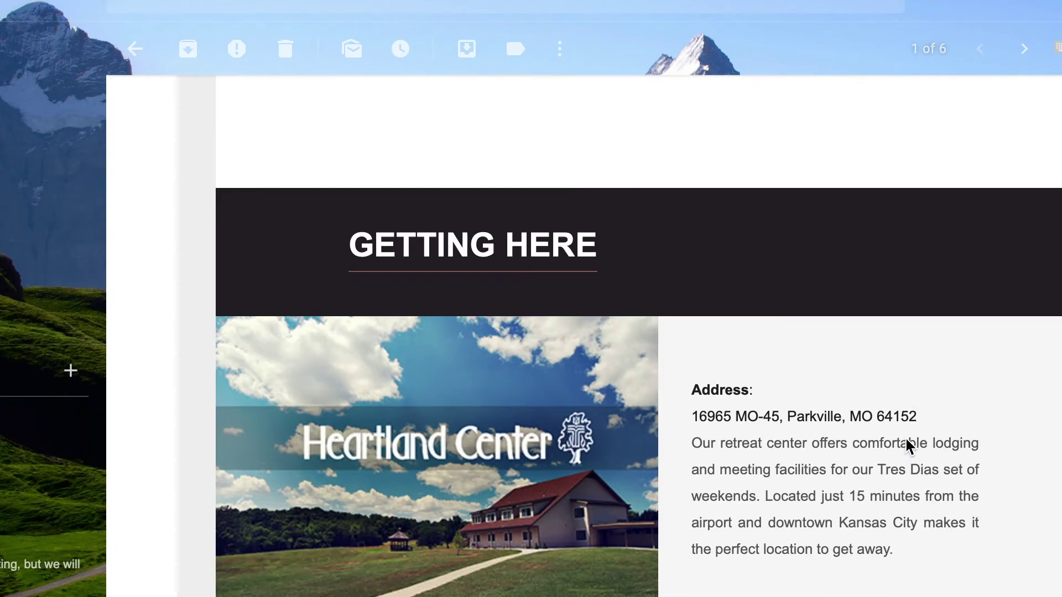
{"action": "scroll", "coordinate": [909, 447], "scroll_direction": "down", "scroll_amount": 20}
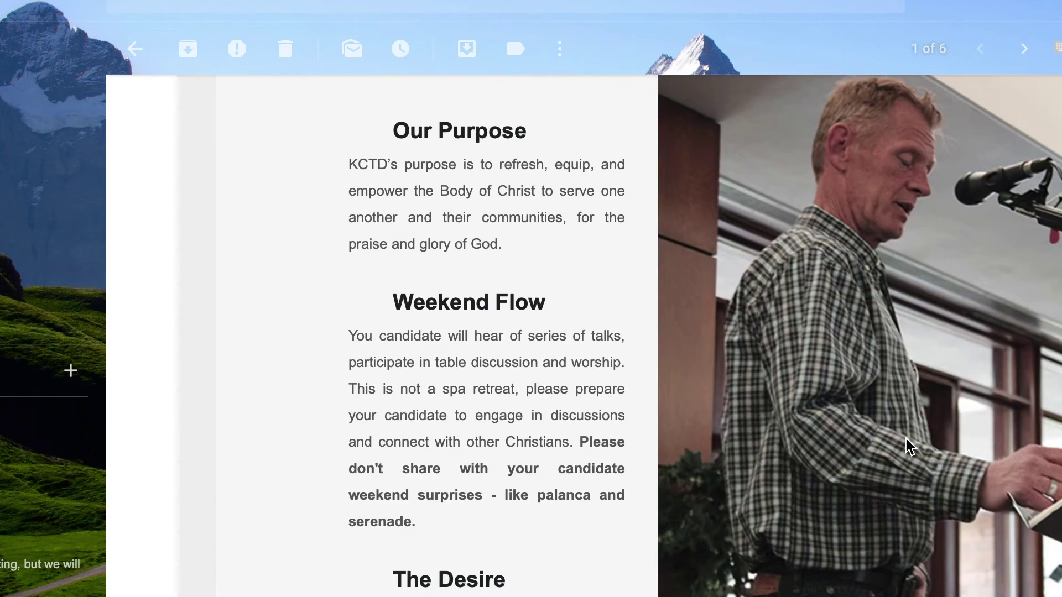
{"action": "scroll", "coordinate": [910, 447], "scroll_direction": "down", "scroll_amount": 15}
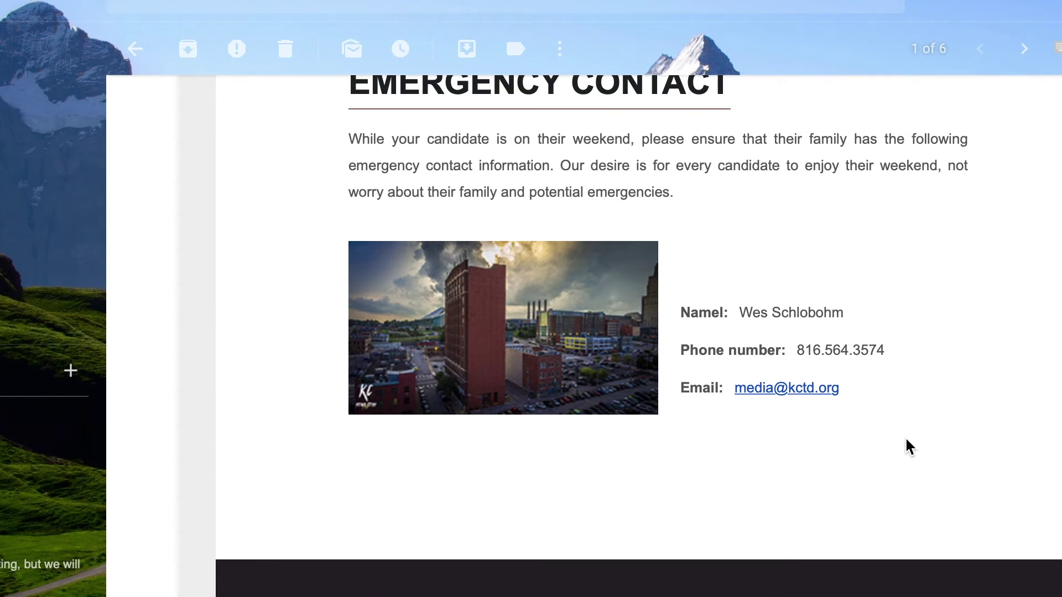
{"action": "scroll", "coordinate": [909, 447], "scroll_direction": "down", "scroll_amount": 3}
{"action": "scroll", "coordinate": [909, 447], "scroll_direction": "up", "scroll_amount": 10}
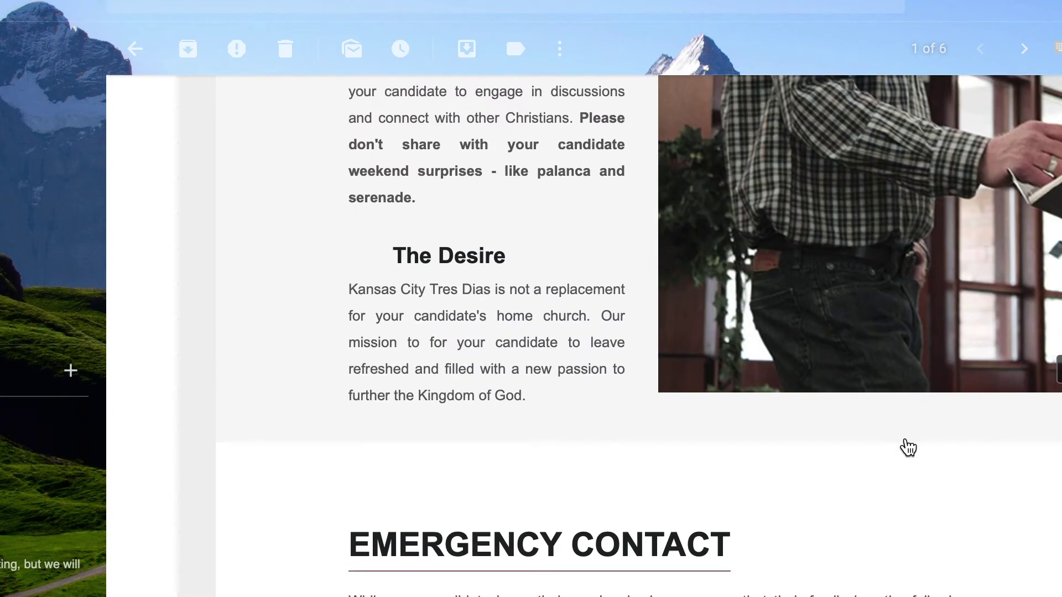
{"action": "scroll", "coordinate": [908, 447], "scroll_direction": "down", "scroll_amount": 10}
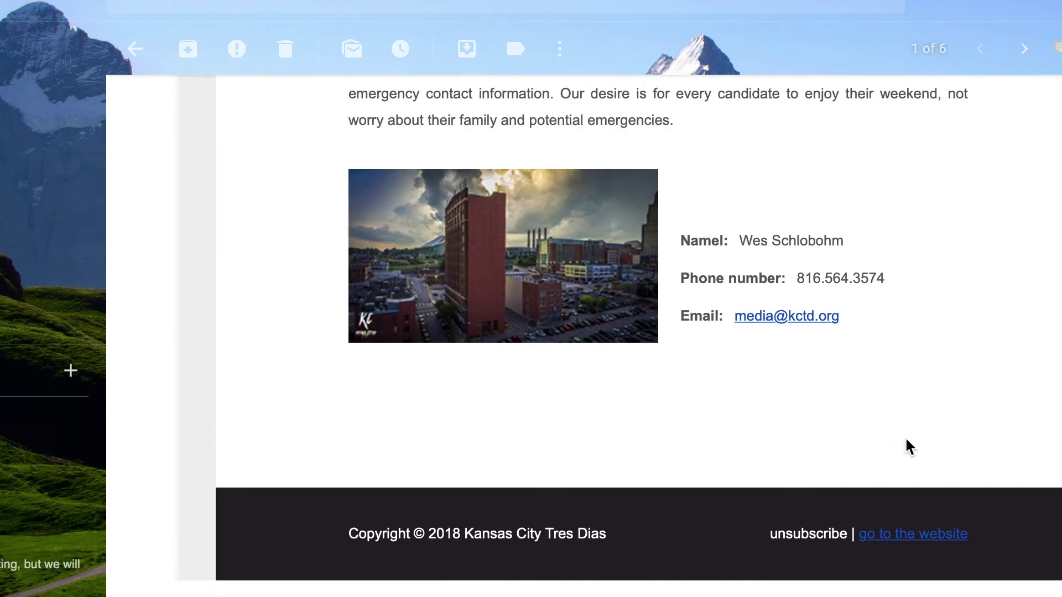
{"action": "scroll", "coordinate": [910, 447], "scroll_direction": "up", "scroll_amount": 10}
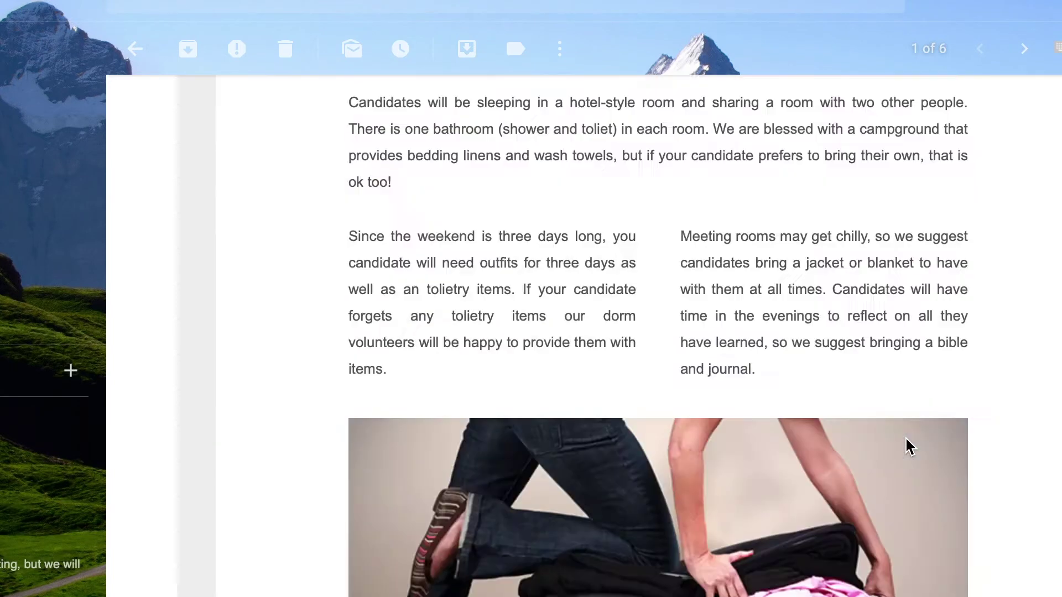
{"action": "scroll", "coordinate": [909, 446], "scroll_direction": "up", "scroll_amount": 5}
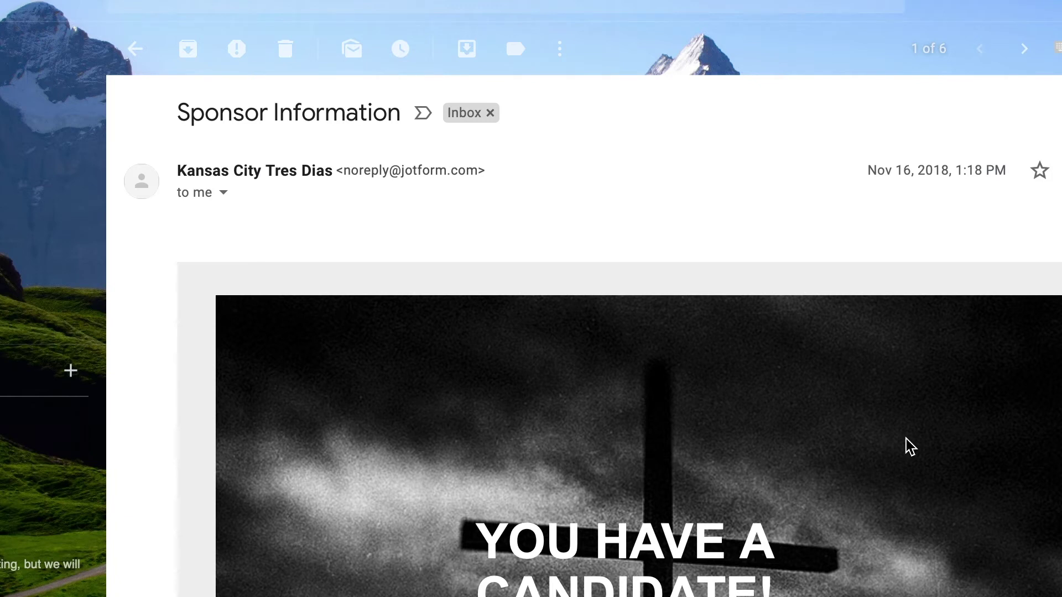
- Scroll through the Sponsor Information email's body in Gmail and back up
{"action": "scroll", "coordinate": [909, 447], "scroll_direction": "down", "scroll_amount": 15}
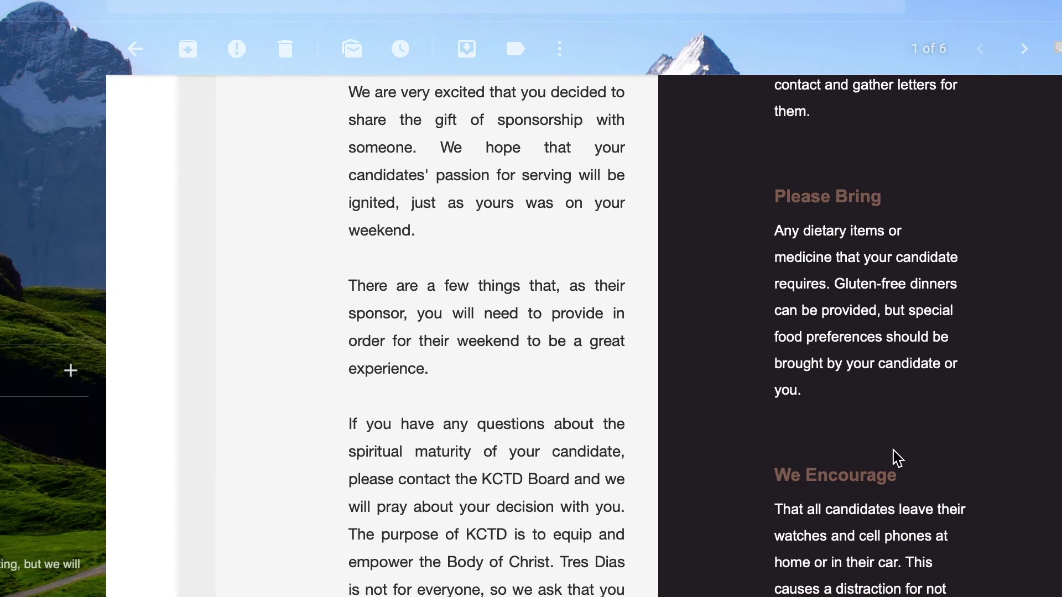
{"action": "scroll", "coordinate": [896, 457], "scroll_direction": "up", "scroll_amount": 15}
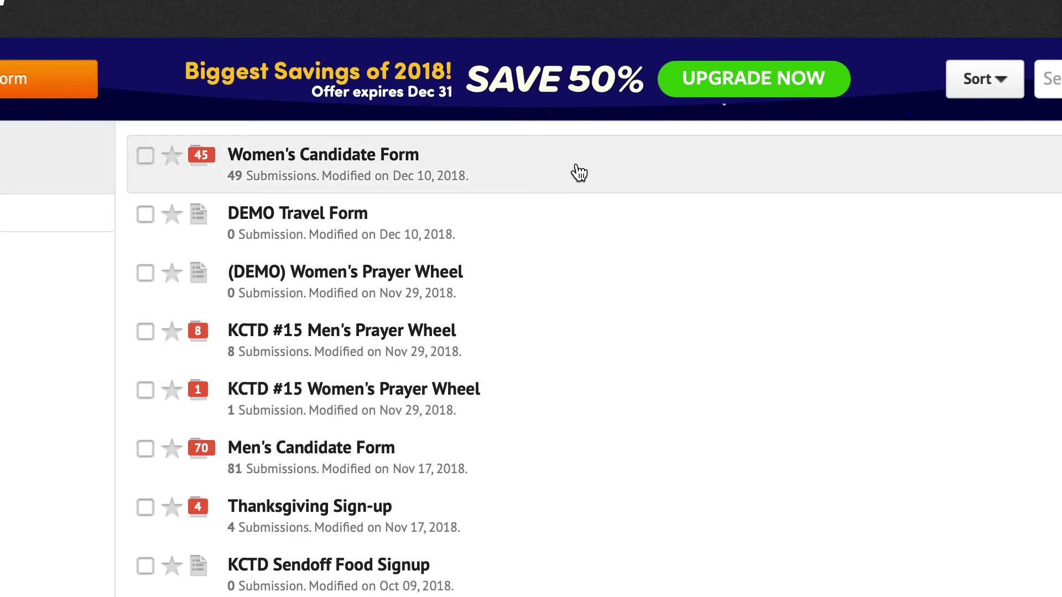
- Open the Women's Candidate Form in the editor and show its Emails settings list
{"action": "left_click", "coordinate": [579, 173]}
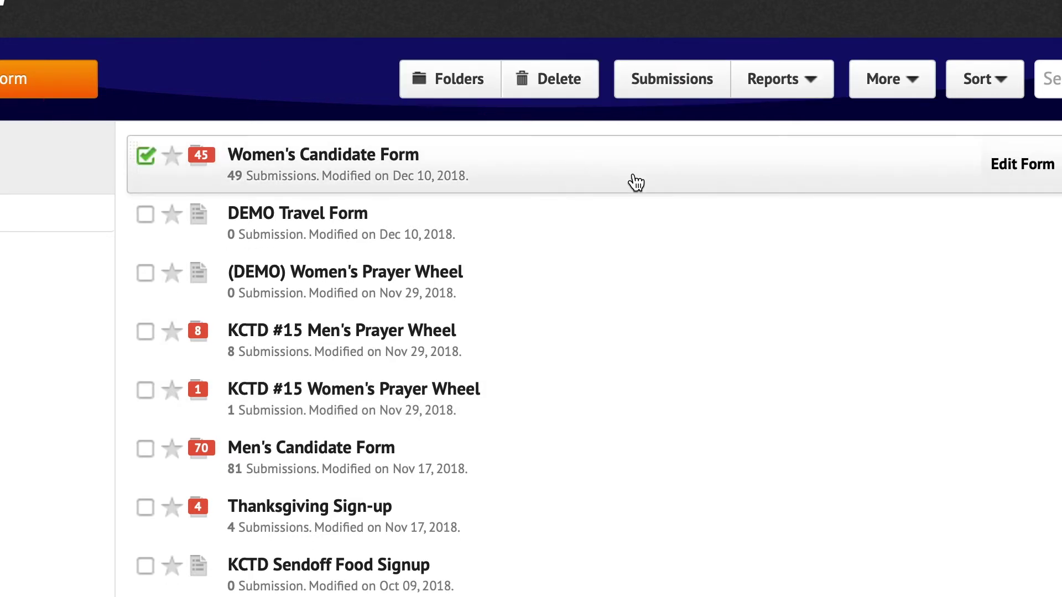
{"action": "left_click", "coordinate": [1005, 166]}
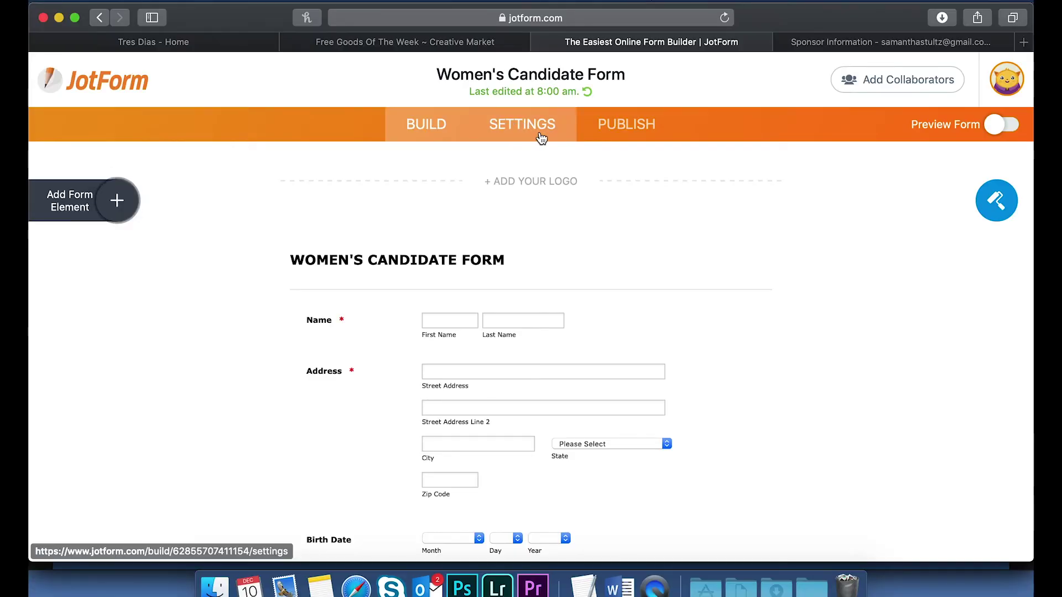
{"action": "left_click", "coordinate": [541, 138]}
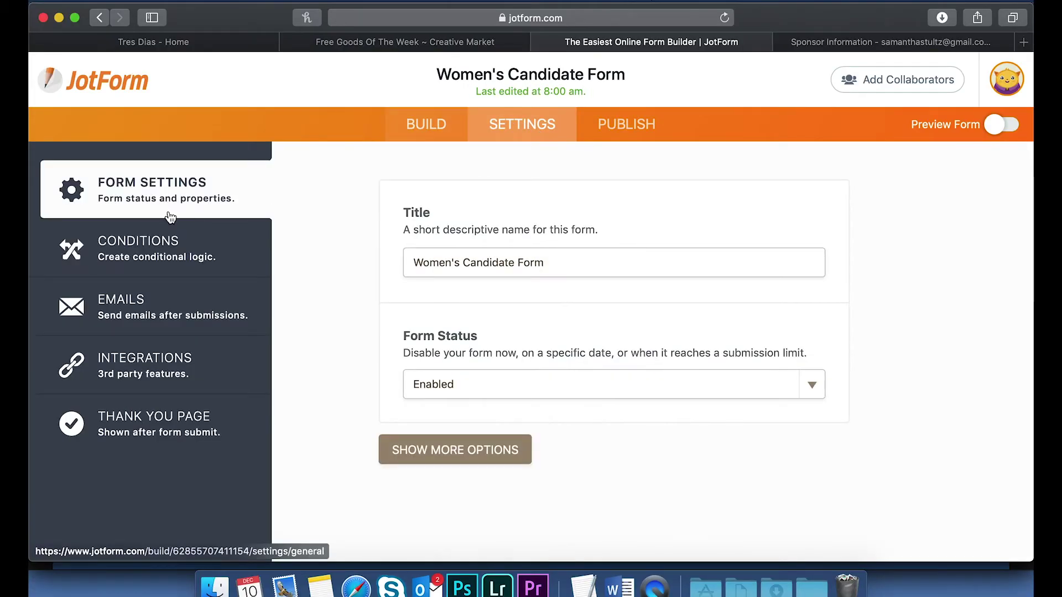
{"action": "left_click", "coordinate": [208, 301]}
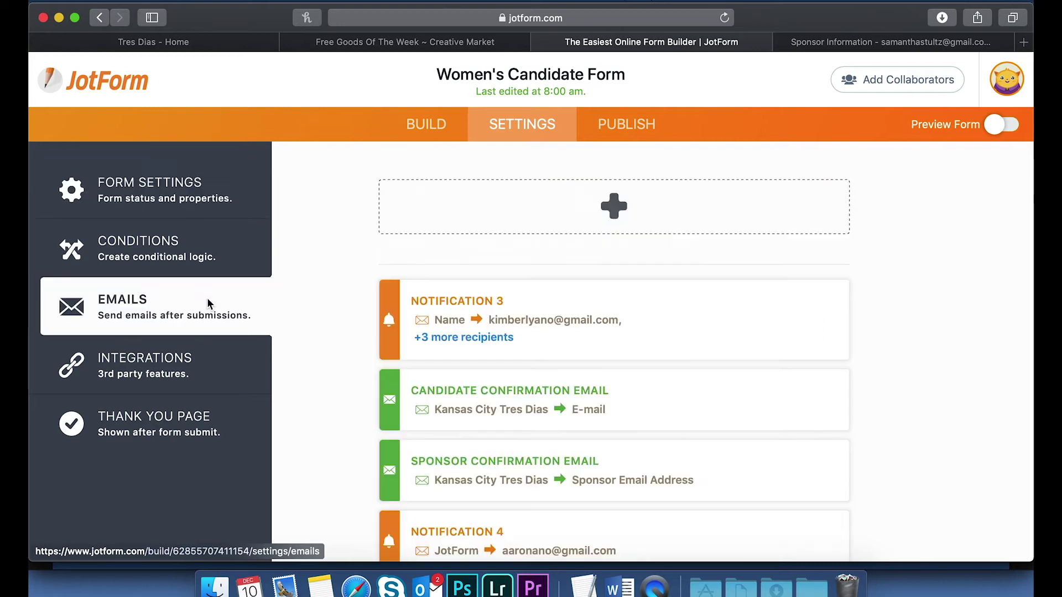
{"action": "scroll", "coordinate": [354, 393], "scroll_direction": "down", "scroll_amount": 3}
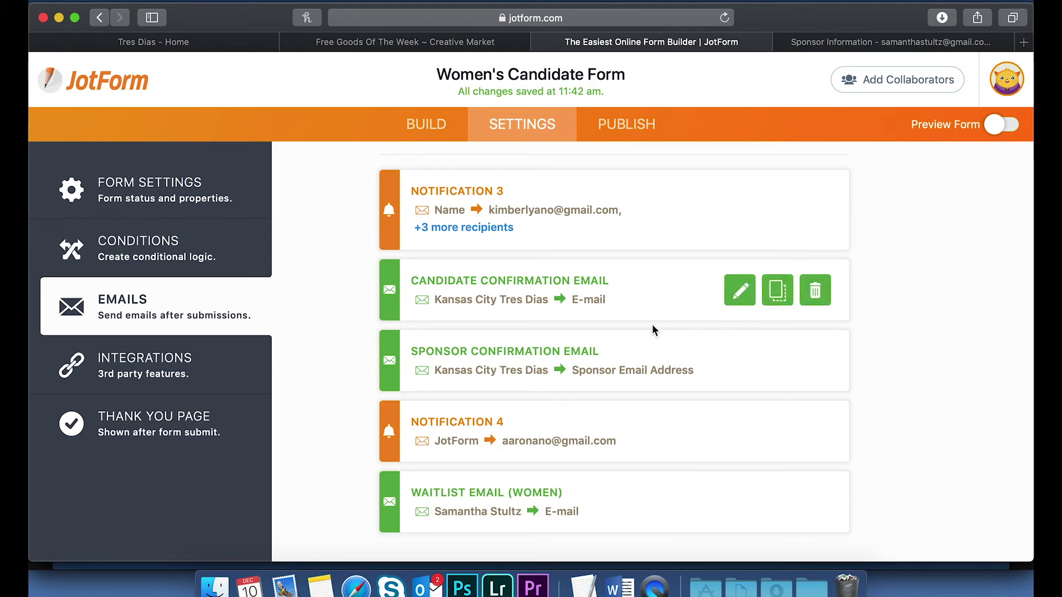
{"action": "scroll", "coordinate": [626, 320], "scroll_direction": "up", "scroll_amount": 3}
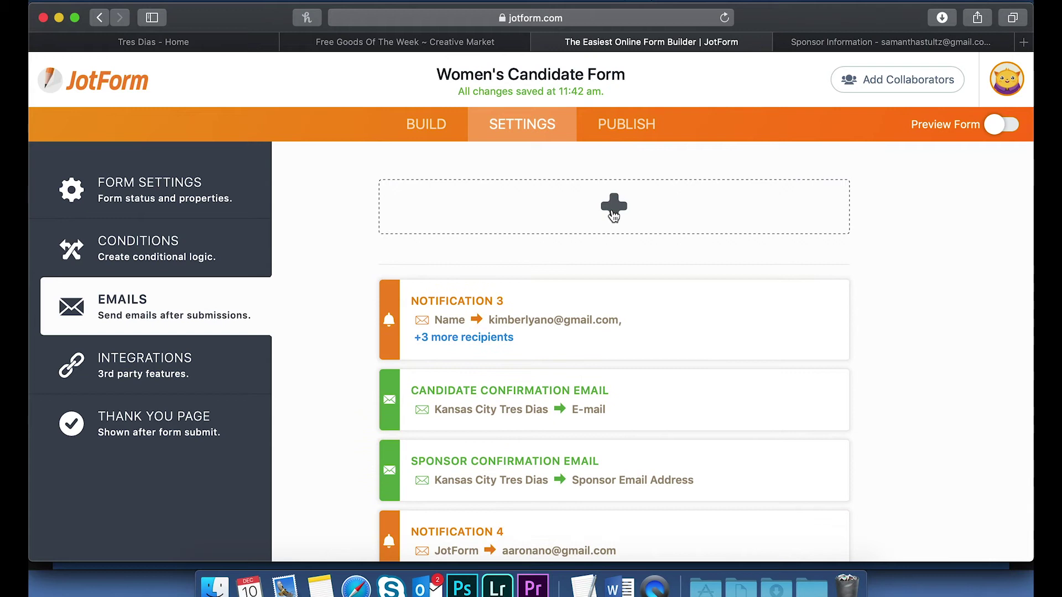
- Add a new autoresponder email to the Women's Candidate Form
{"action": "left_click", "coordinate": [614, 216]}
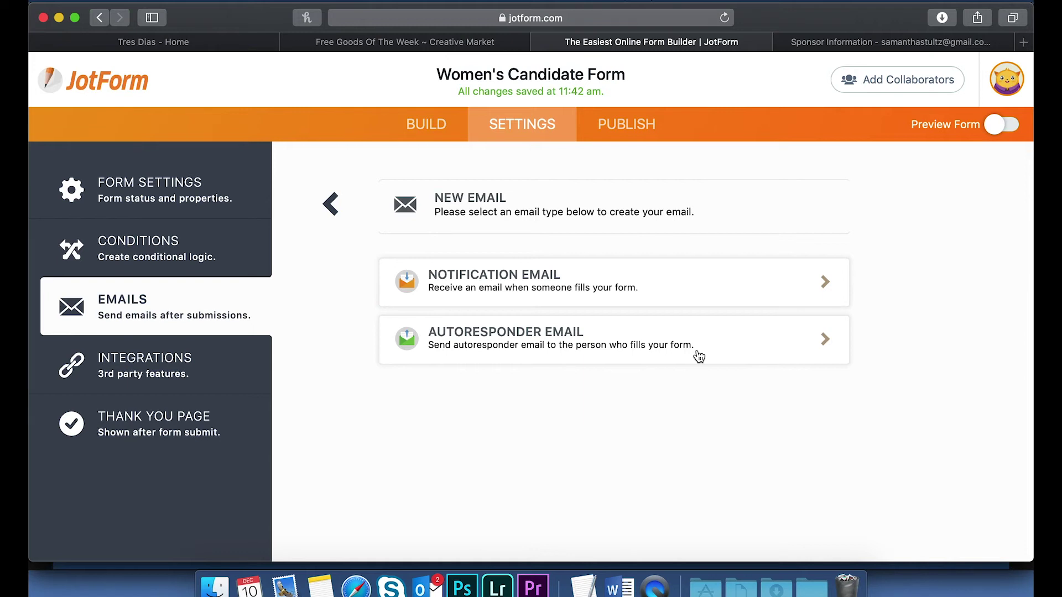
{"action": "left_click", "coordinate": [768, 356]}
- Review Autoresponder 4's default subject and body, then bring up its recipient settings
{"action": "scroll", "coordinate": [937, 380], "scroll_direction": "down", "scroll_amount": 1}
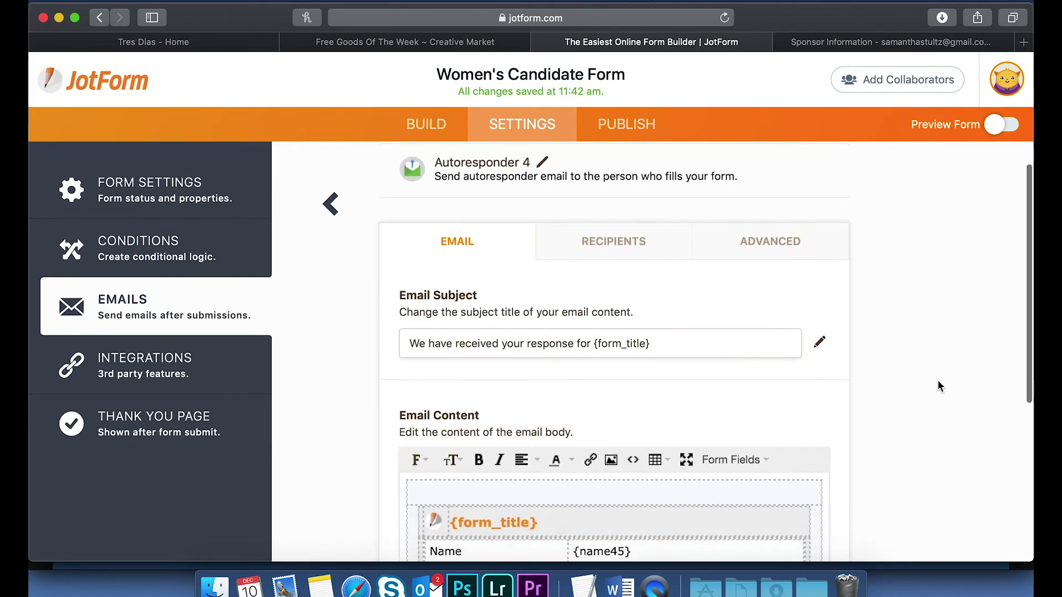
{"action": "scroll", "coordinate": [937, 385], "scroll_direction": "down", "scroll_amount": 3}
{"action": "scroll", "coordinate": [680, 428], "scroll_direction": "down", "scroll_amount": 2}
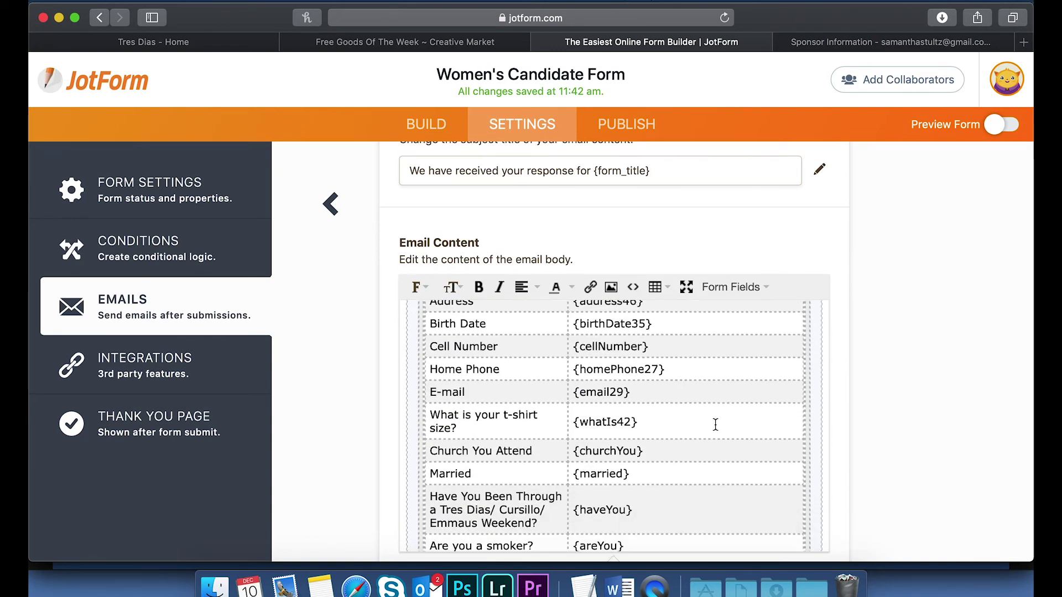
{"action": "scroll", "coordinate": [829, 407], "scroll_direction": "up", "scroll_amount": 3}
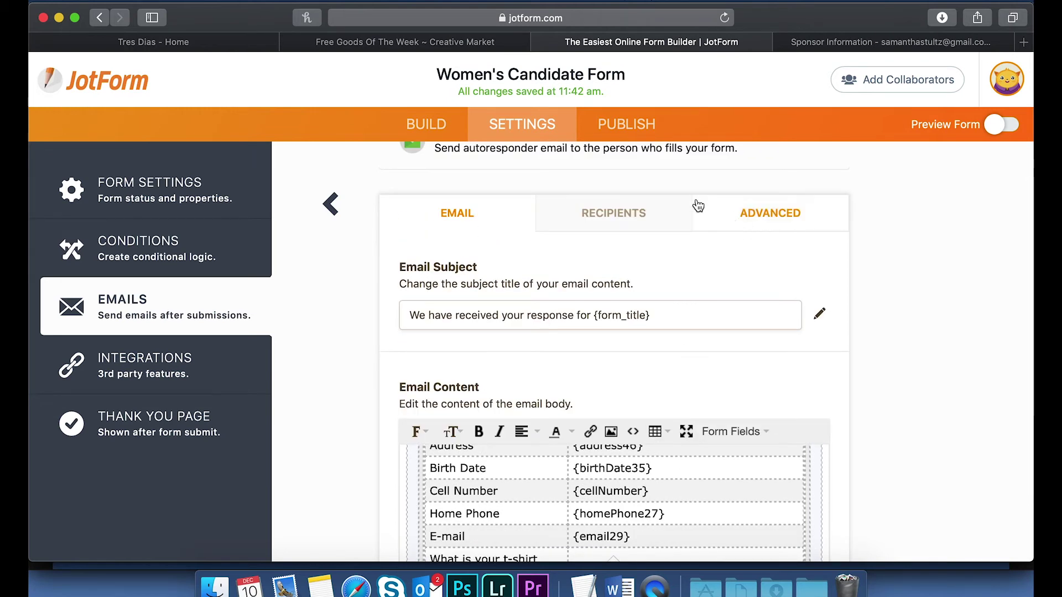
{"action": "left_click", "coordinate": [621, 217]}
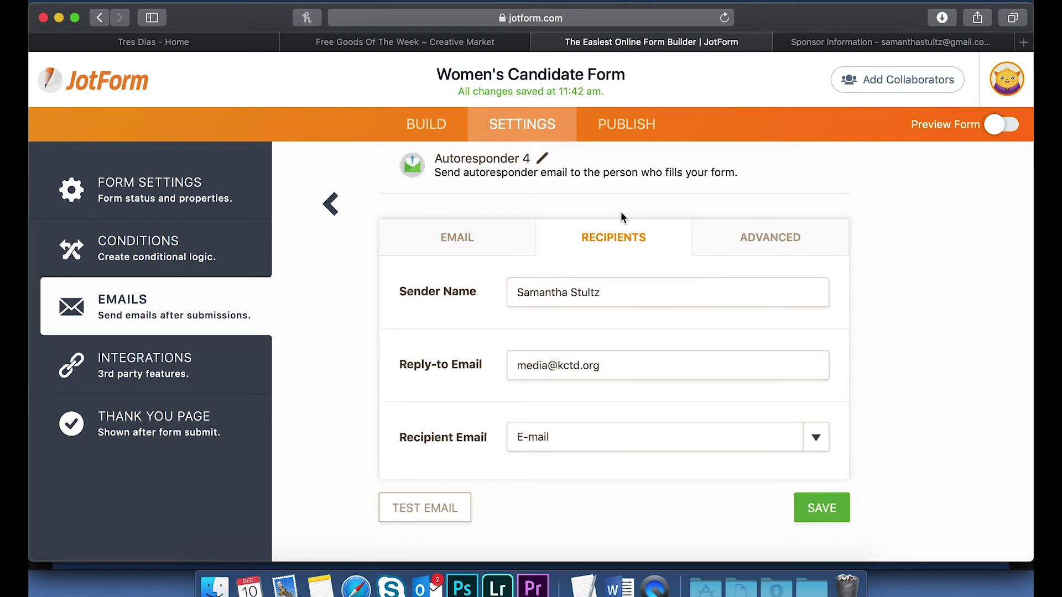
- Set Autoresponder 4's recipient to the Sponsor Email Address field and save it
{"action": "left_click", "coordinate": [572, 440]}
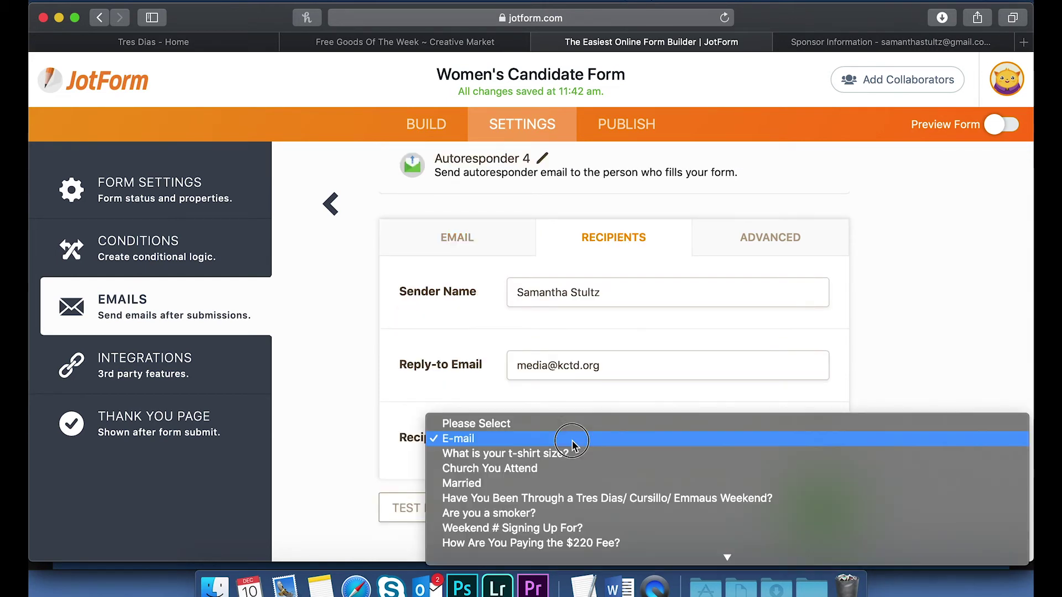
{"action": "left_click", "coordinate": [553, 507]}
{"action": "left_click", "coordinate": [836, 511]}
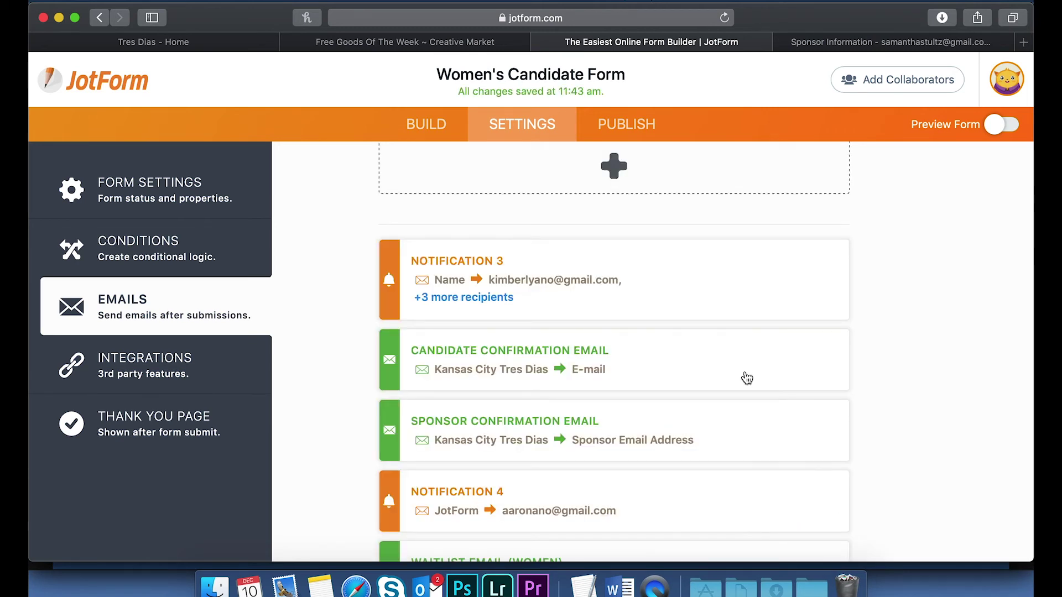
{"action": "scroll", "coordinate": [742, 382], "scroll_direction": "down", "scroll_amount": 3}
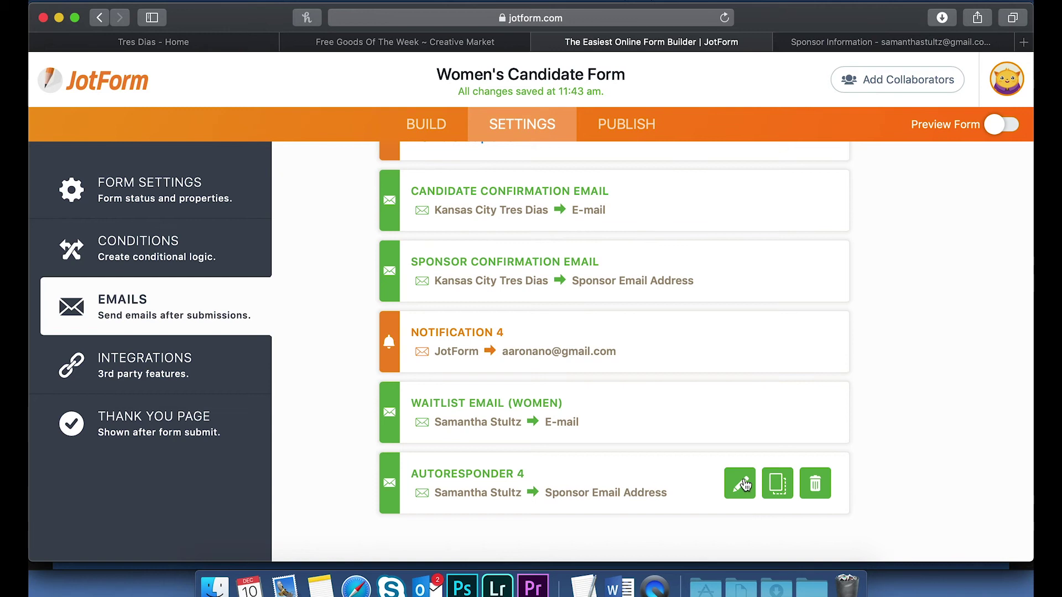
- Open Autoresponder 4's body source code and clear out all the existing HTML
{"action": "left_click", "coordinate": [739, 484]}
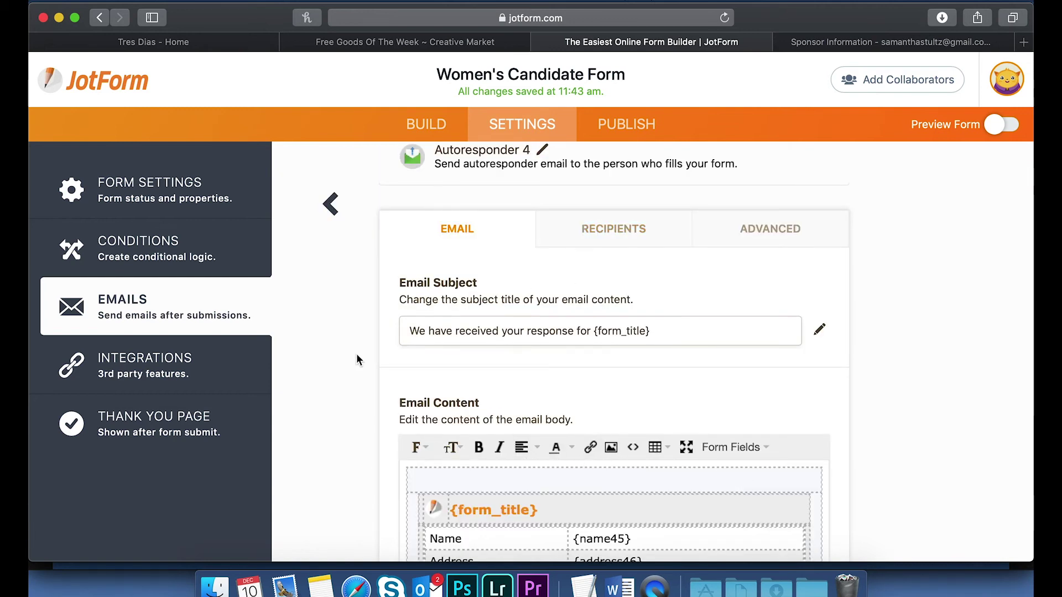
{"action": "scroll", "coordinate": [356, 360], "scroll_direction": "down", "scroll_amount": 5}
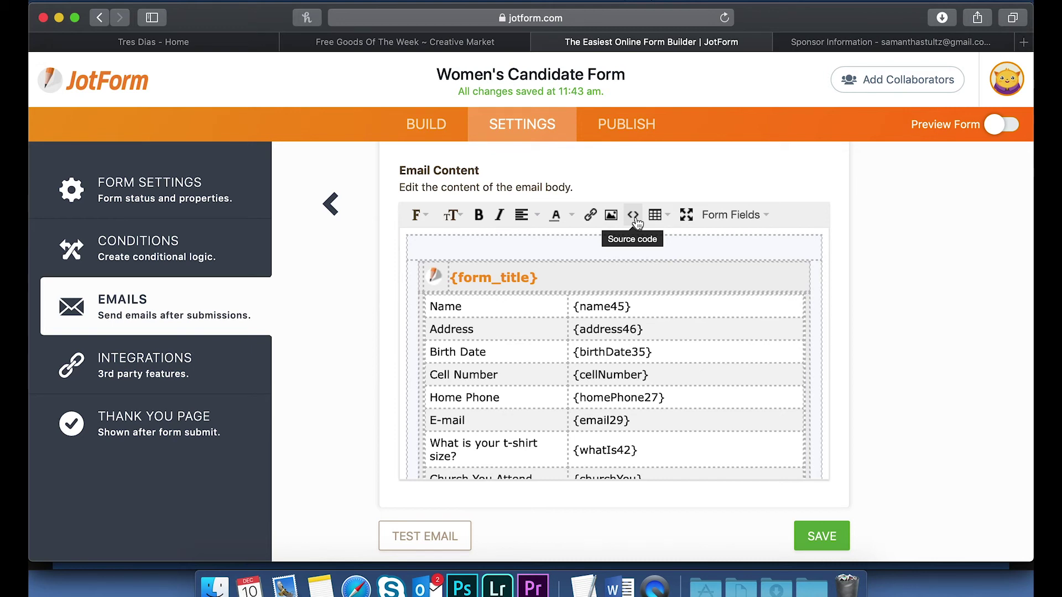
{"action": "left_click", "coordinate": [634, 217]}
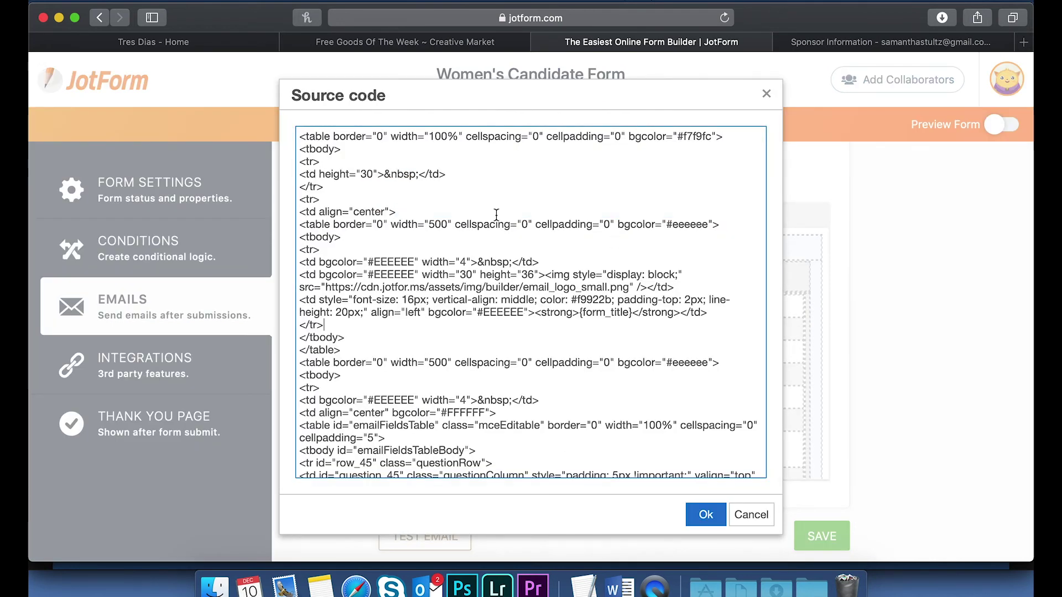
{"action": "key", "text": "super+a"}
{"action": "key", "text": "BackSpace"}
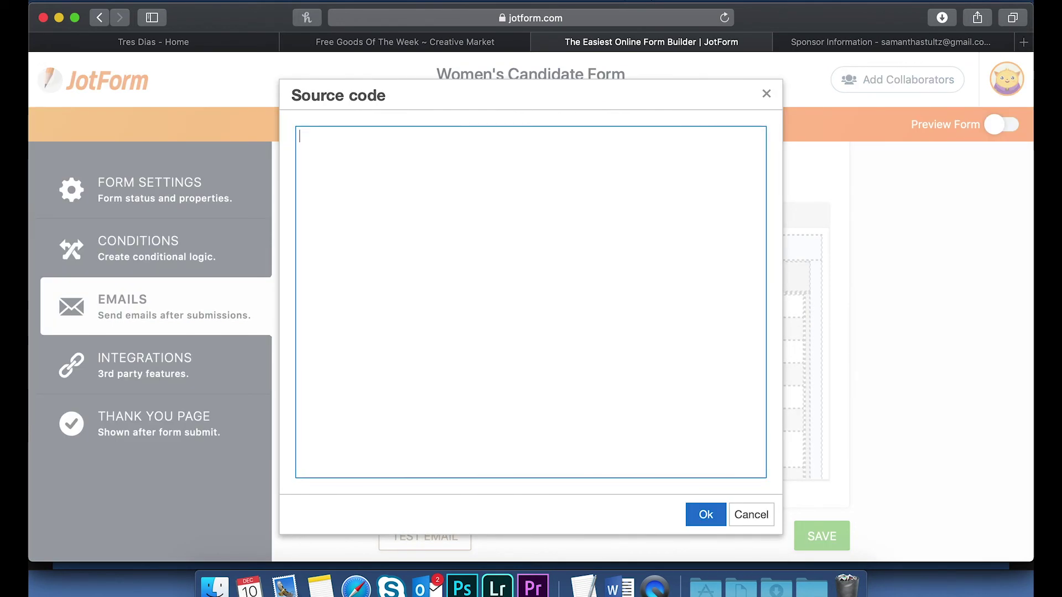
- Copy the Sponsor Email HTML from the Notes note and paste it in as the body
{"action": "left_click", "coordinate": [327, 589]}
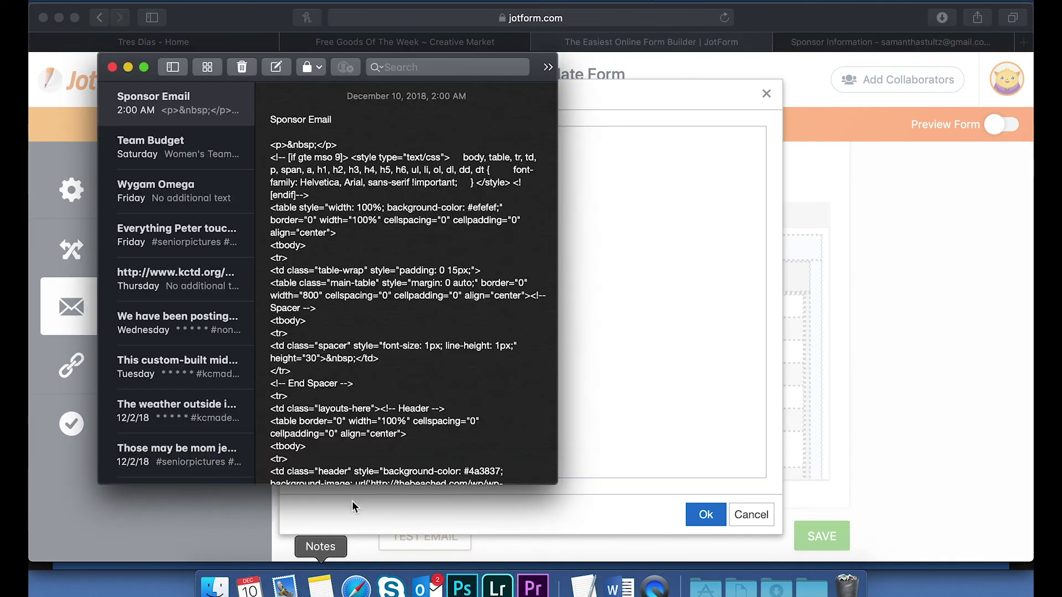
{"action": "left_click_drag", "start_coordinate": [270, 145], "coordinate": [498, 483]}
{"action": "key", "text": "super+c"}
{"action": "key", "text": "super+Tab"}
{"action": "key", "text": "super+v"}
{"action": "left_click", "coordinate": [705, 514]}
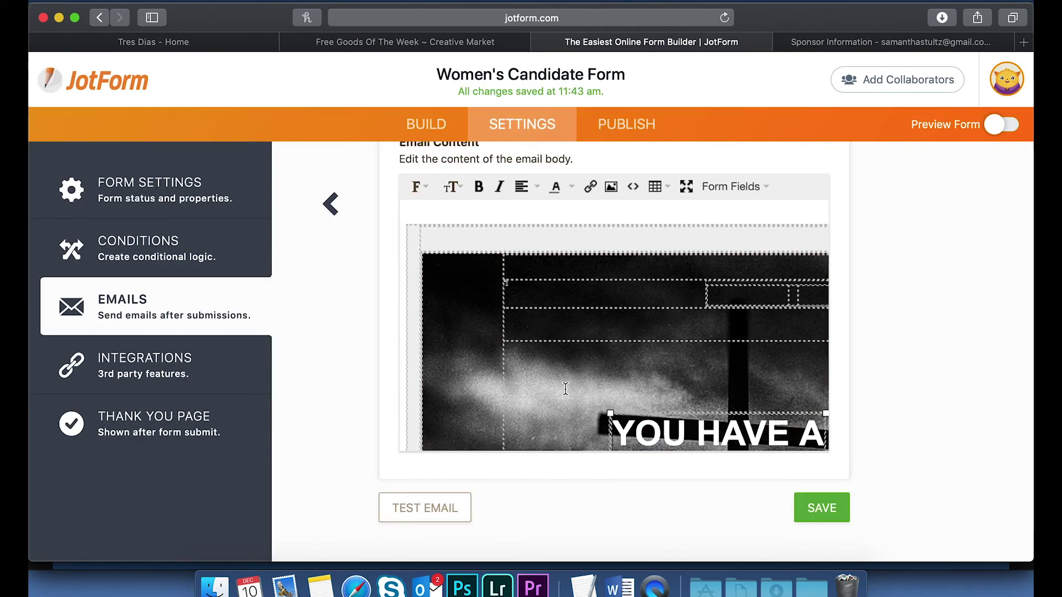
{"action": "left_click", "coordinate": [624, 392]}
{"action": "scroll", "coordinate": [624, 392], "scroll_direction": "down", "scroll_amount": 5}
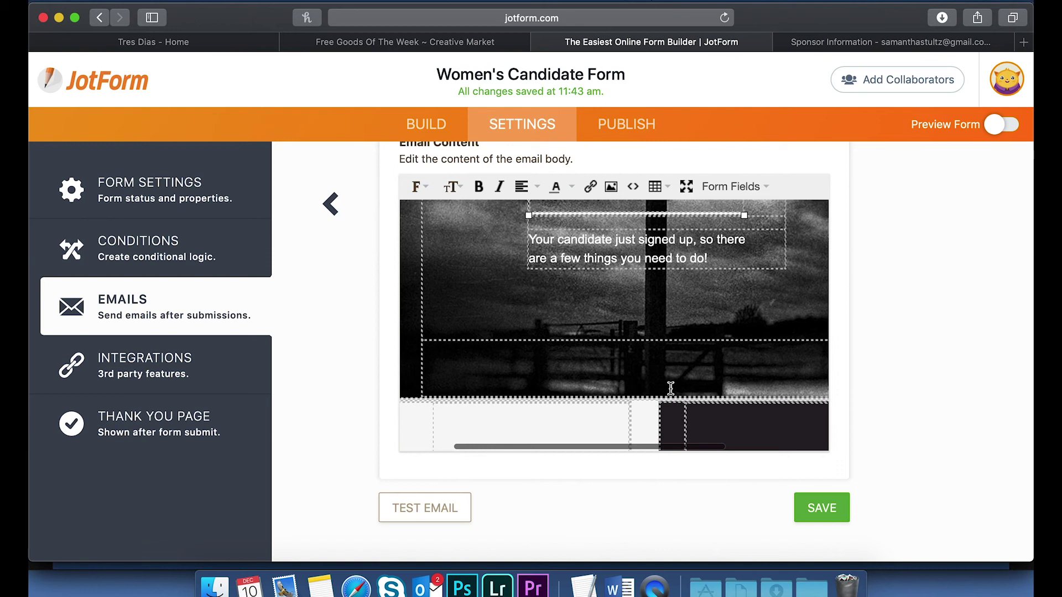
{"action": "left_click", "coordinate": [641, 188]}
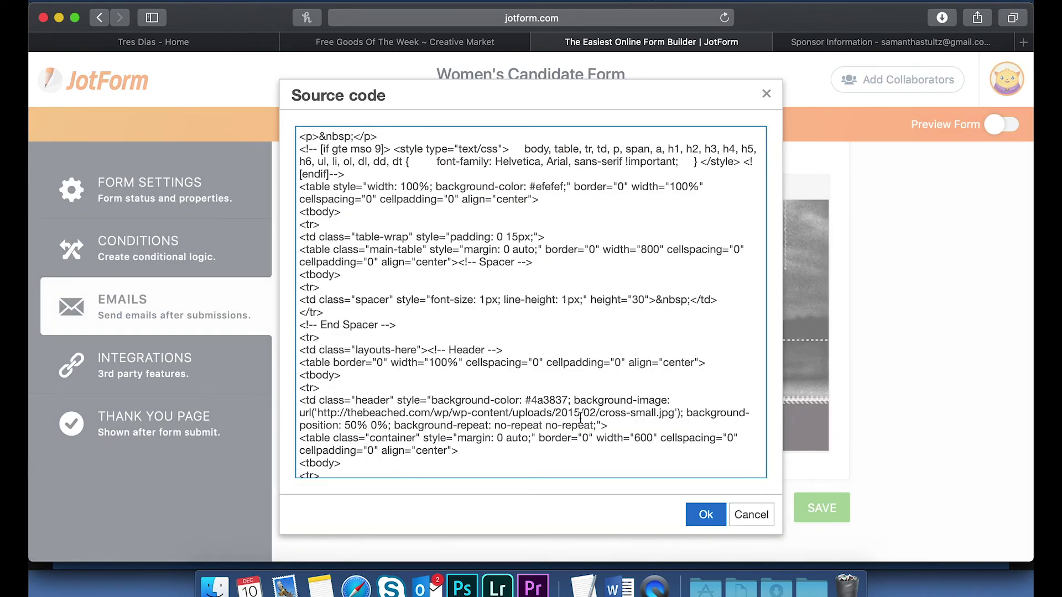
{"action": "left_click", "coordinate": [706, 515]}
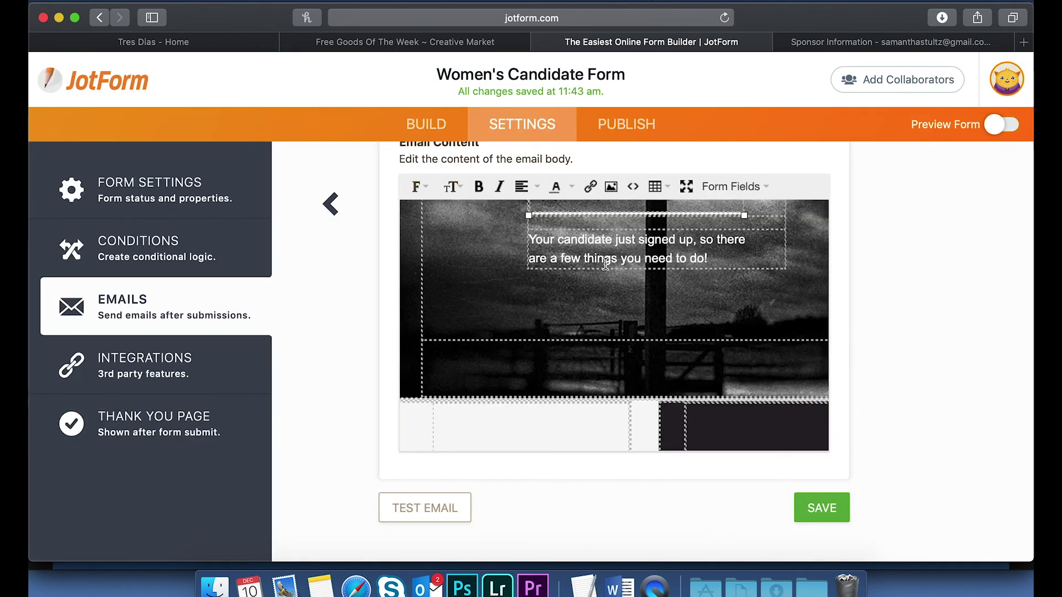
{"action": "left_click", "coordinate": [605, 311]}
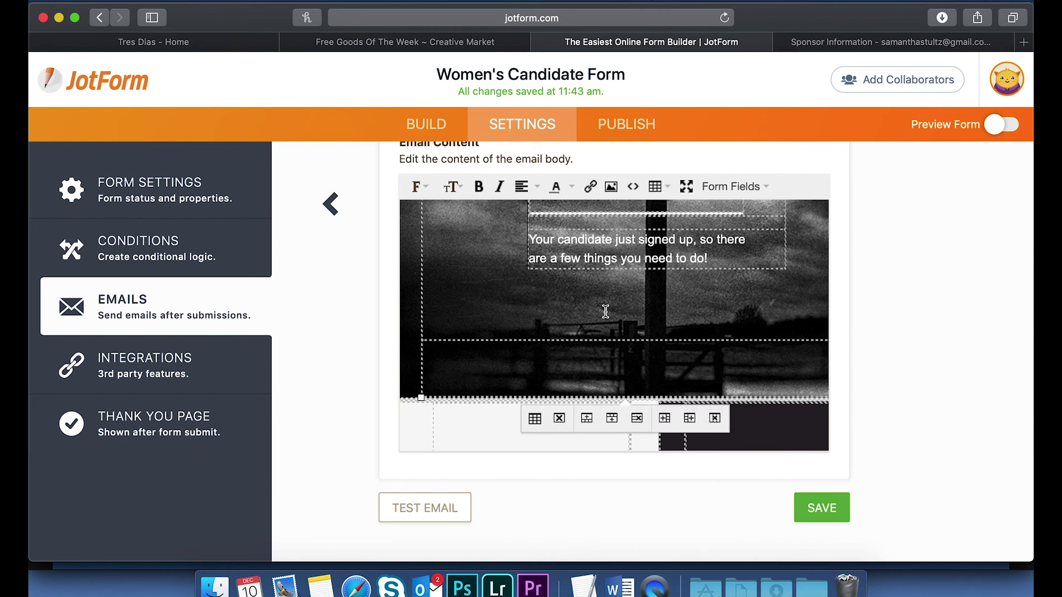
- Delete 'hope' from the first sponsorship paragraph and replace 'things' with '</table>'
{"action": "scroll", "coordinate": [605, 311], "scroll_direction": "down", "scroll_amount": 5}
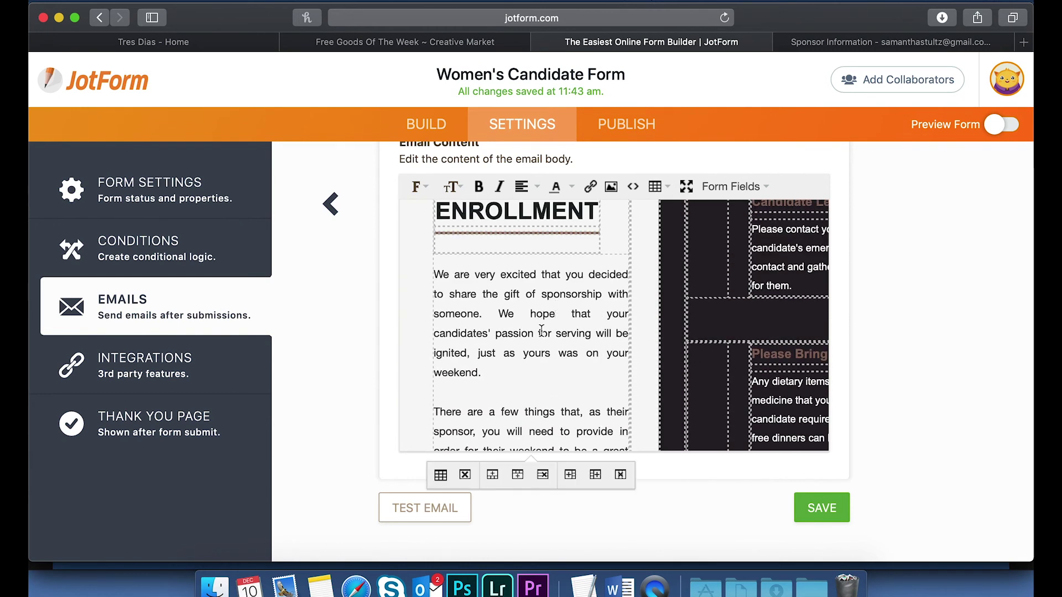
{"action": "left_click", "coordinate": [555, 314]}
{"action": "key", "text": "BackSpace"}
{"action": "key", "text": "BackSpace"}
{"action": "key", "text": "BackSpace"}
{"action": "key", "text": "BackSpace"}
{"action": "key", "text": "BackSpace"}
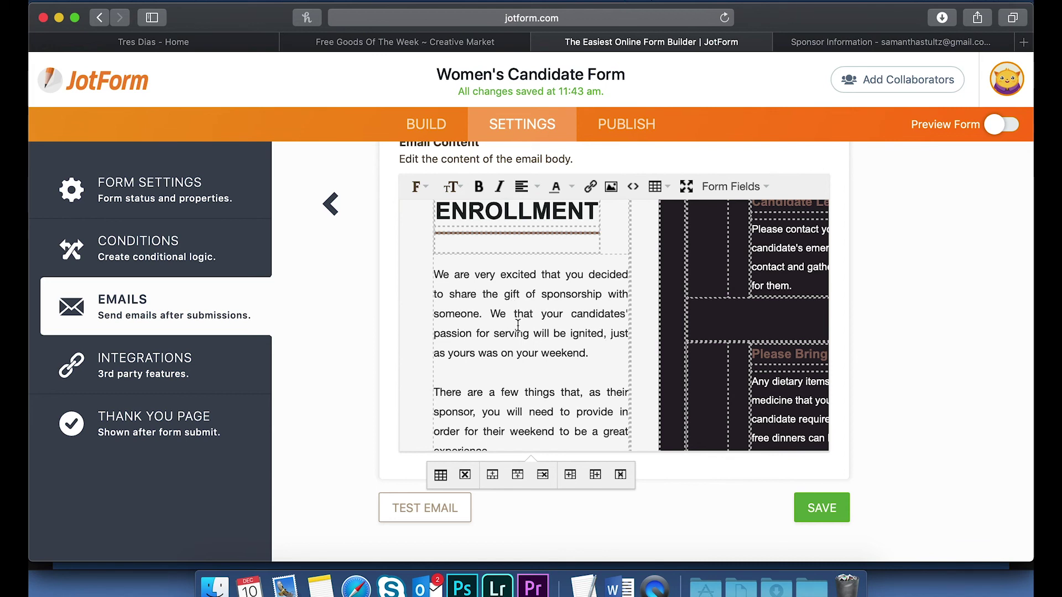
{"action": "double_click", "coordinate": [536, 393]}
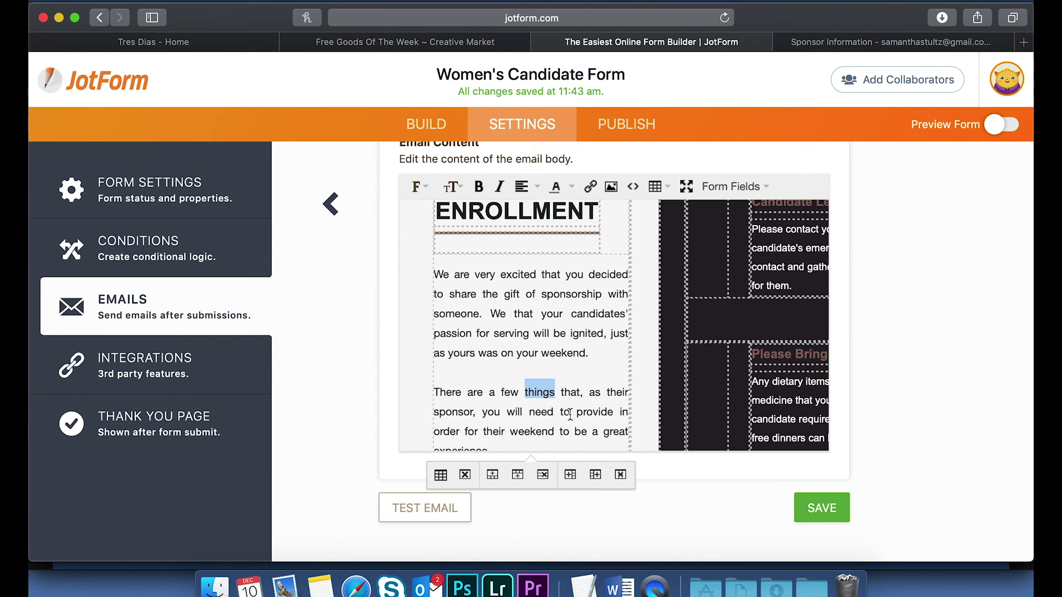
{"action": "key", "text": "super+v"}
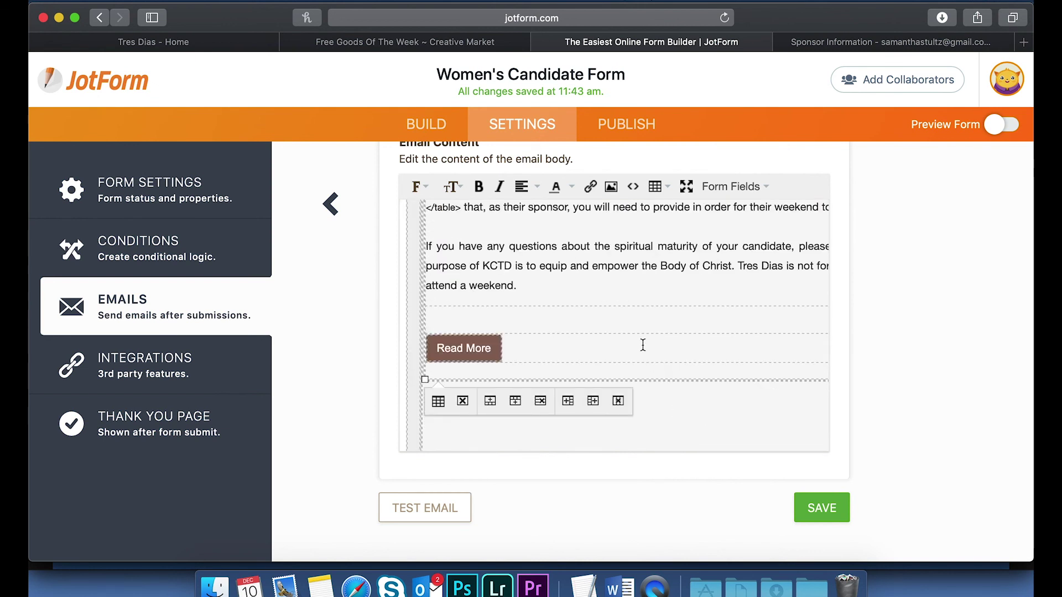
{"action": "scroll", "coordinate": [642, 345], "scroll_direction": "down", "scroll_amount": 10}
{"action": "scroll", "coordinate": [614, 325], "scroll_direction": "up", "scroll_amount": 5}
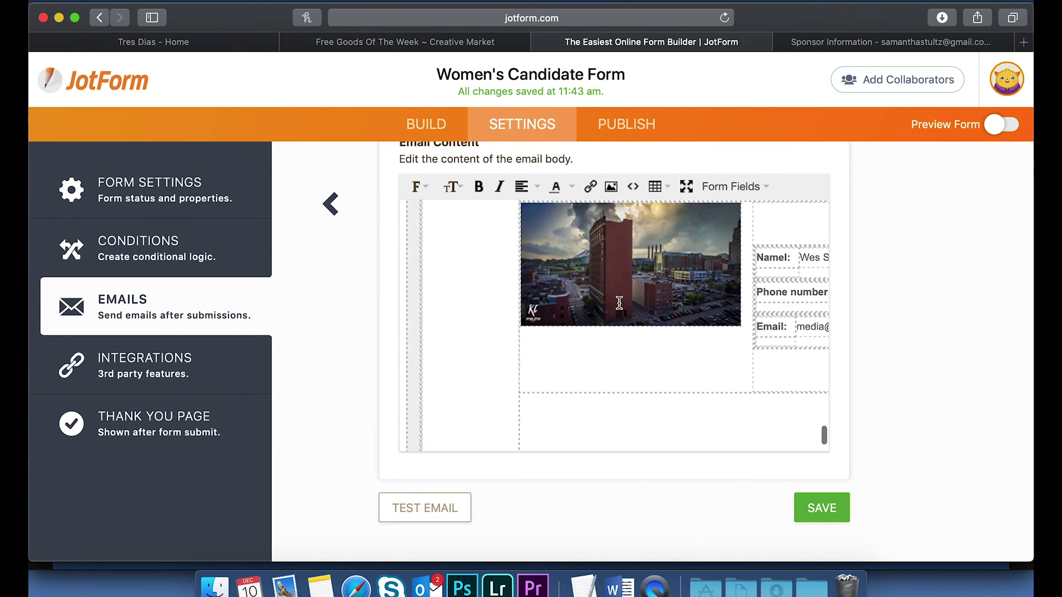
{"action": "left_click", "coordinate": [542, 290]}
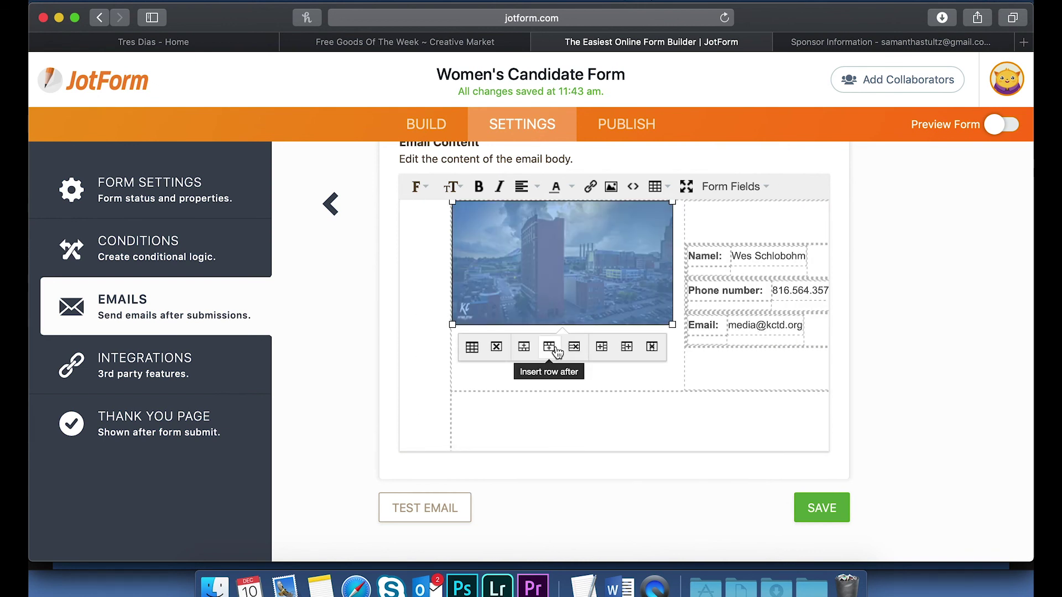
{"action": "left_click", "coordinate": [738, 321]}
{"action": "scroll", "coordinate": [554, 331], "scroll_direction": "up", "scroll_amount": 3}
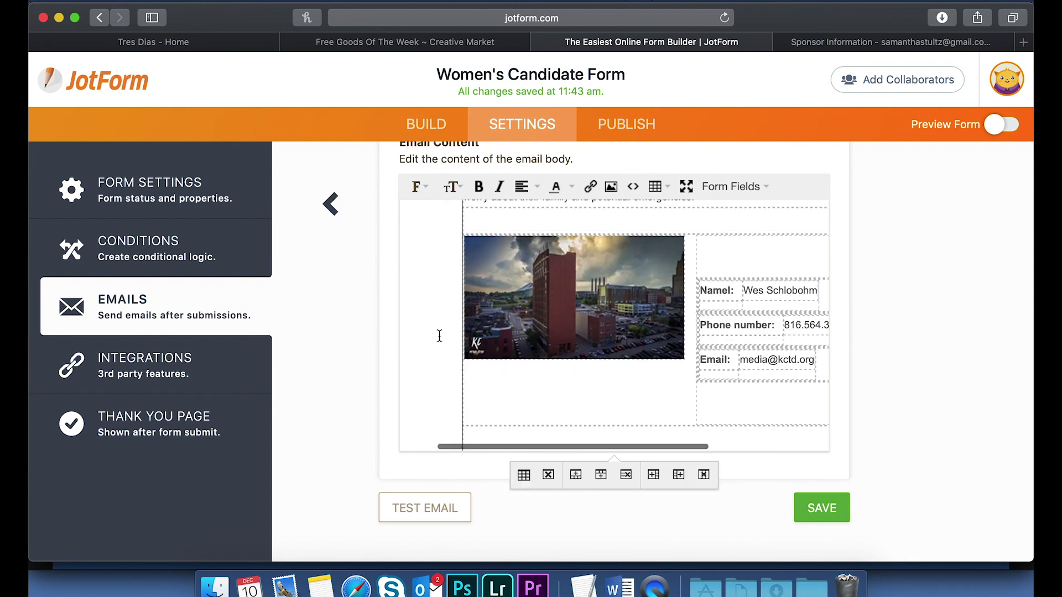
{"action": "scroll", "coordinate": [621, 289], "scroll_direction": "up", "scroll_amount": 5}
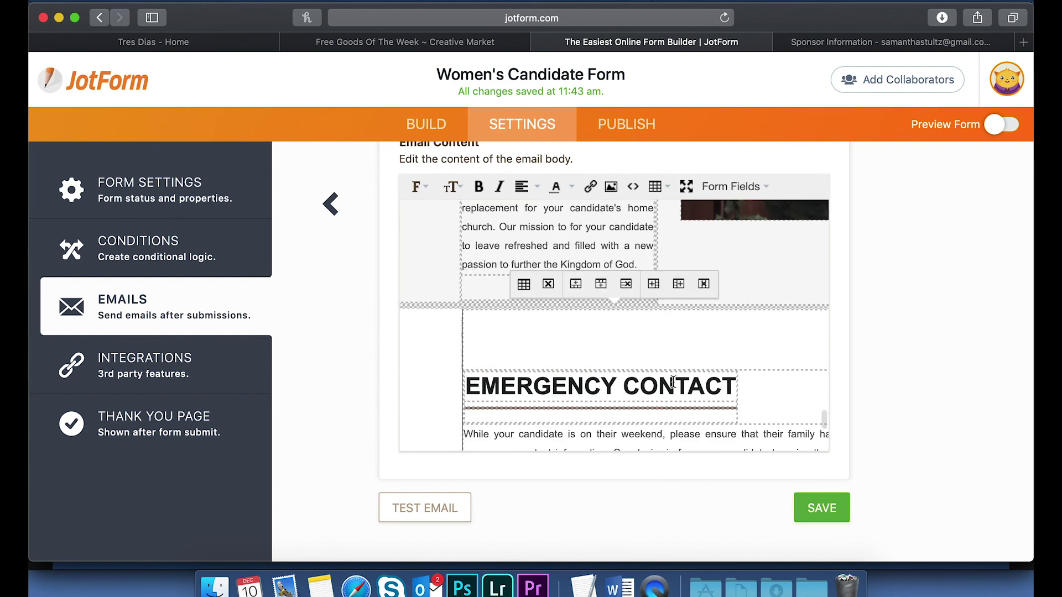
{"action": "scroll", "coordinate": [701, 408], "scroll_direction": "down", "scroll_amount": 4}
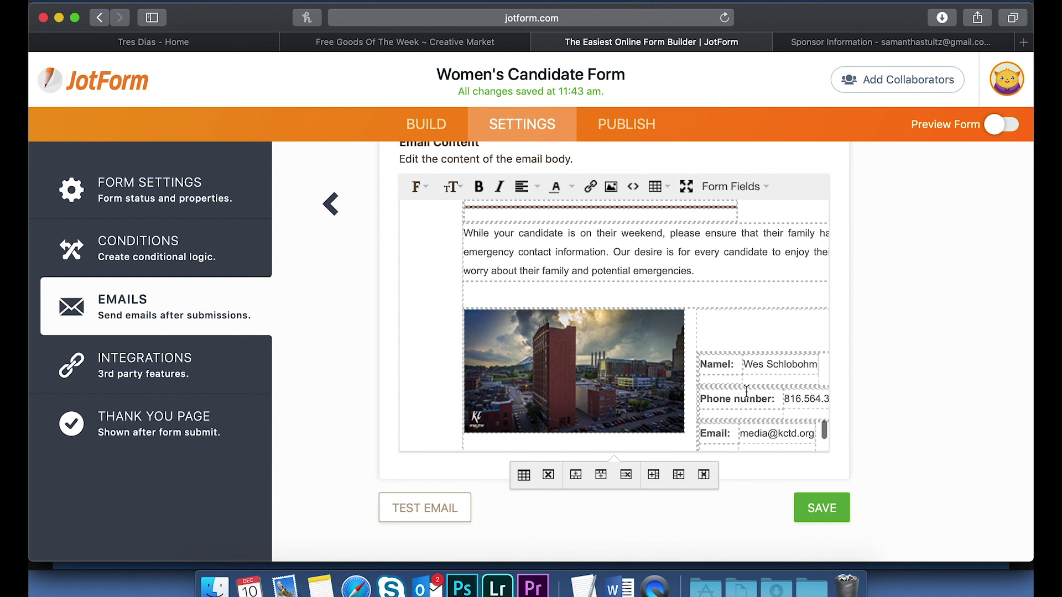
{"action": "left_click", "coordinate": [716, 301]}
{"action": "scroll", "coordinate": [716, 302], "scroll_direction": "up", "scroll_amount": 3}
{"action": "scroll", "coordinate": [717, 303], "scroll_direction": "up", "scroll_amount": 3}
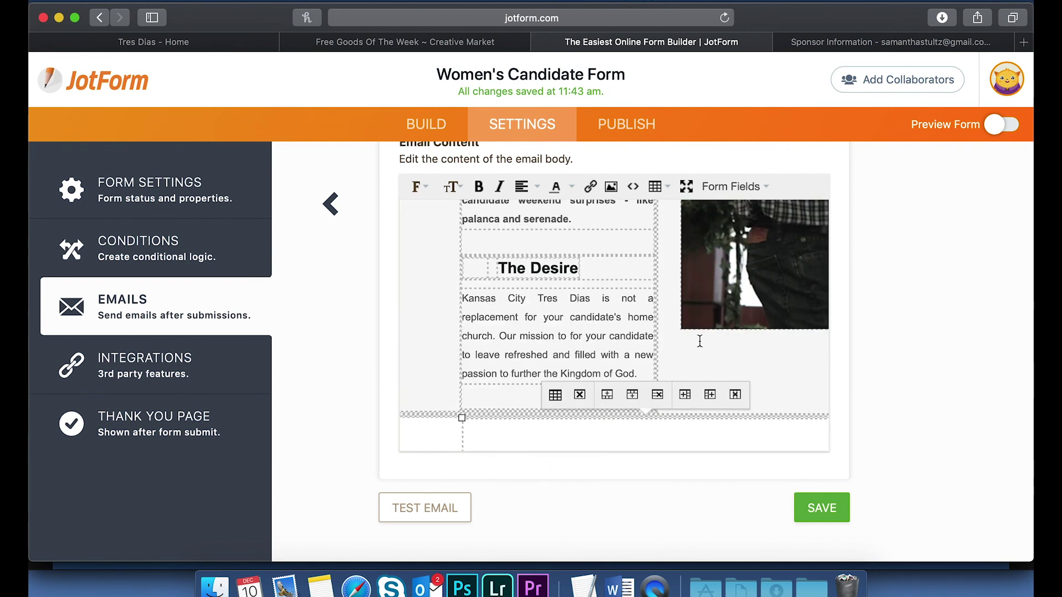
{"action": "left_click", "coordinate": [608, 354]}
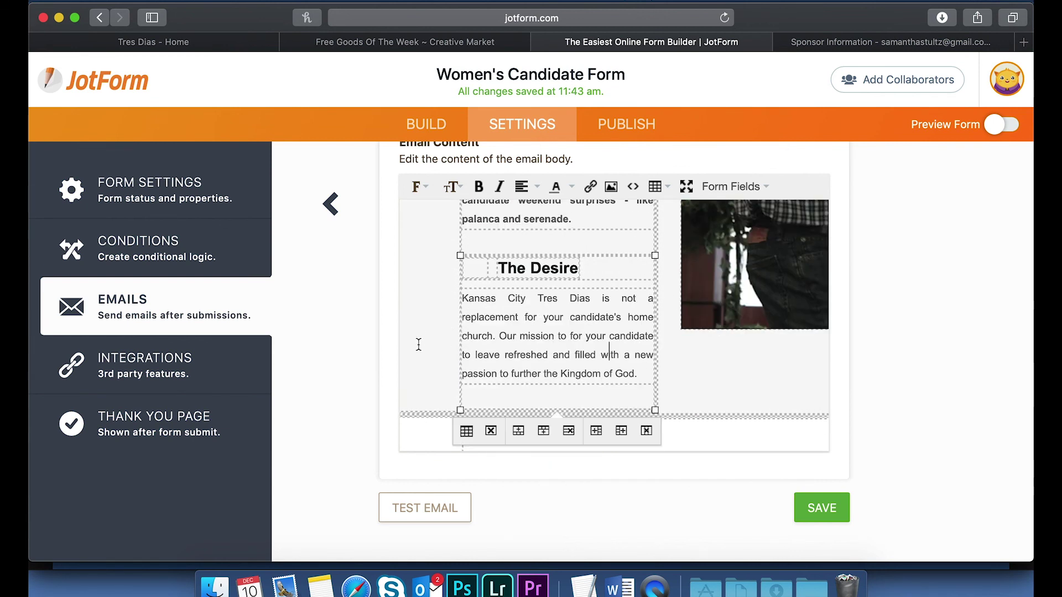